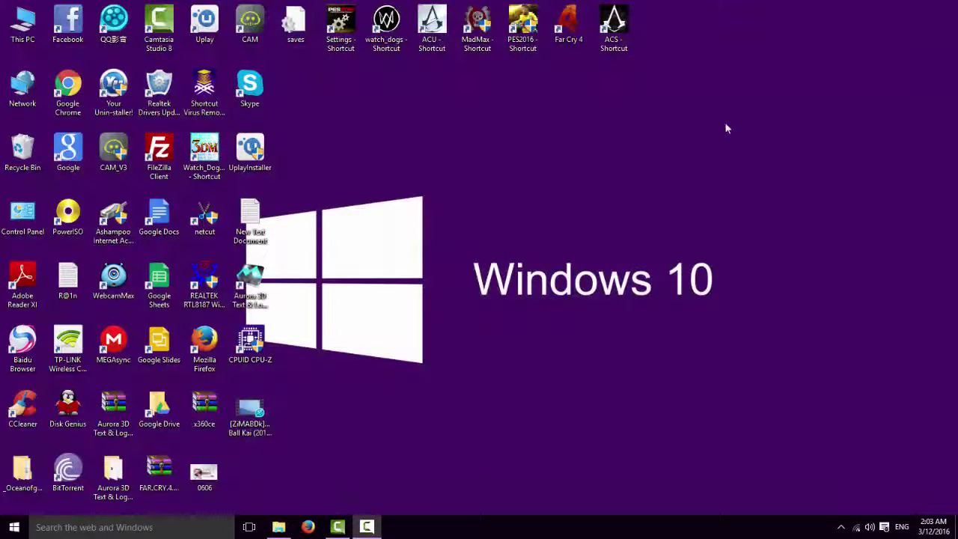
Refresh the desktop, then open the antivirus pause-protection dialog and close it unchanged.
right_click(494, 221)
left_click(526, 279)
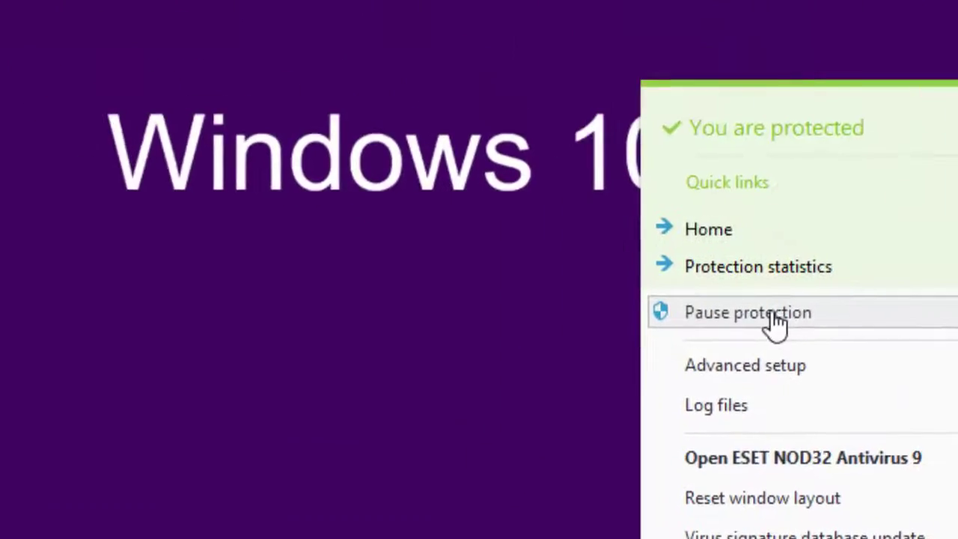
left_click(453, 78)
left_click(368, 201)
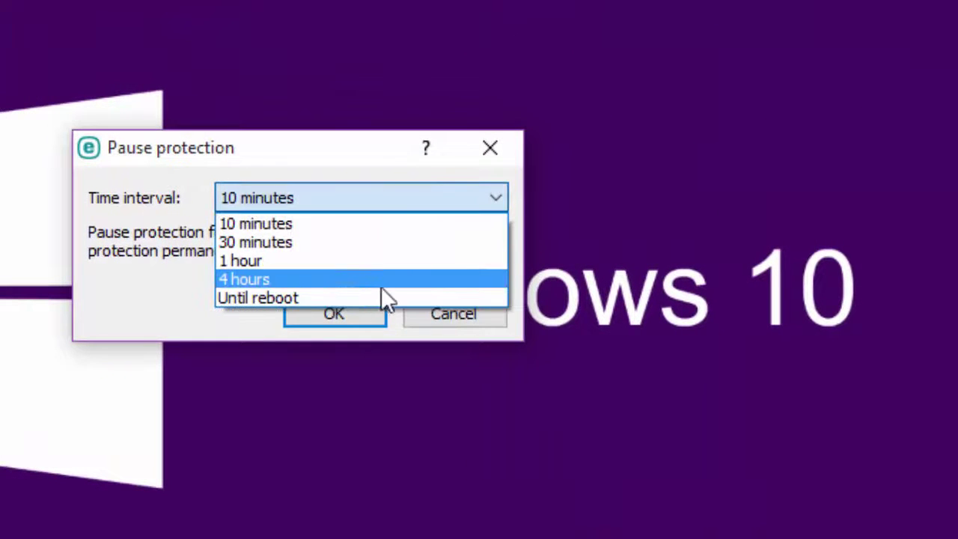
left_click(425, 330)
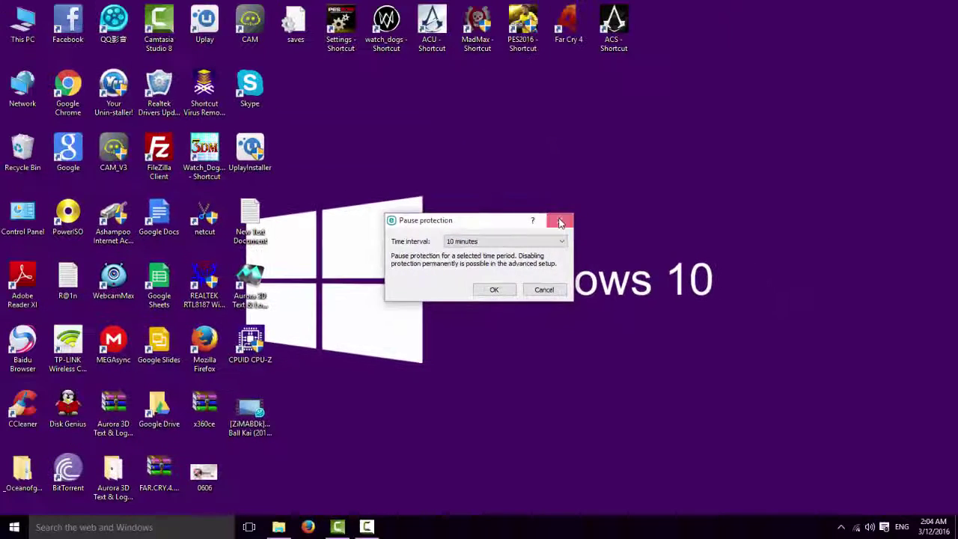
left_click(560, 222)
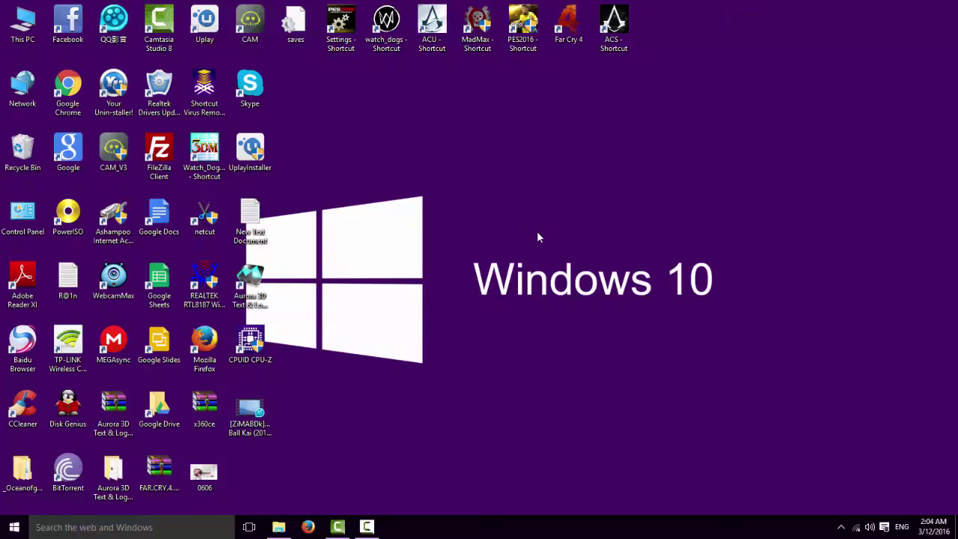
Check the Start menu and Control Panel's Windows Defender settings, dismissing the group policy message.
left_click(13, 527)
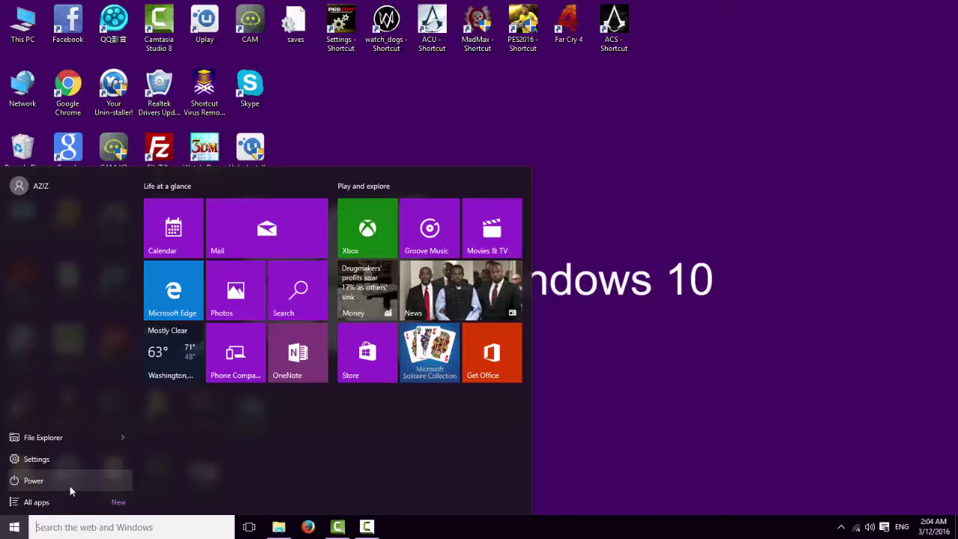
left_click(670, 253)
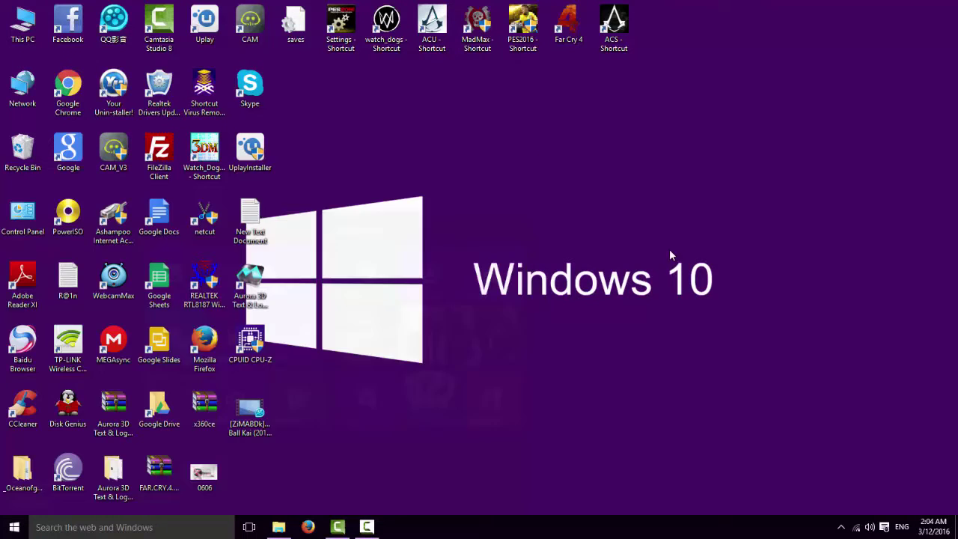
double_click(21, 206)
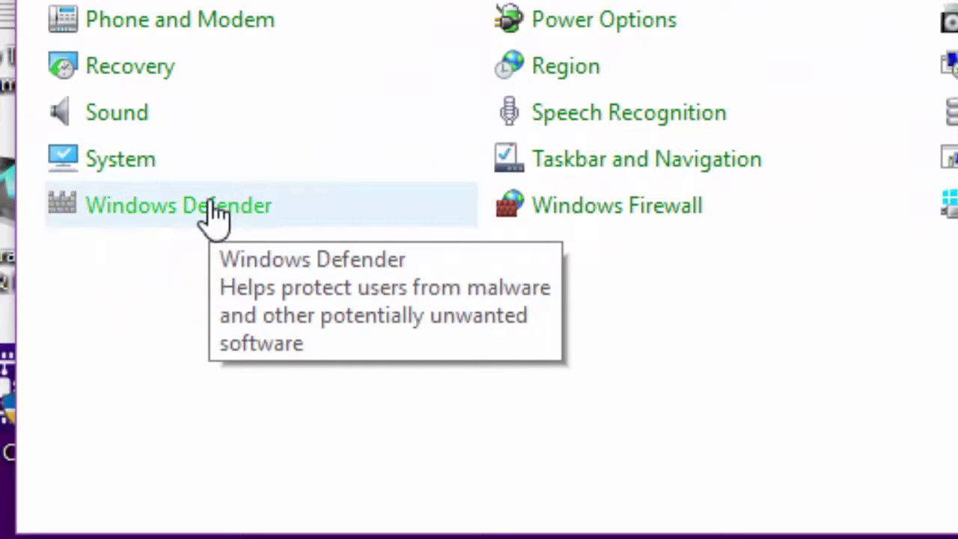
left_click(216, 214)
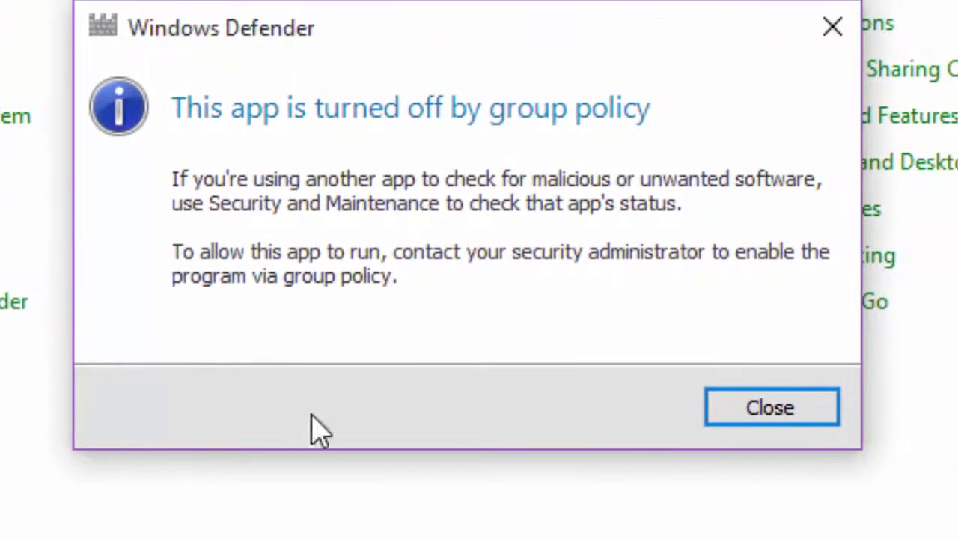
left_click(830, 34)
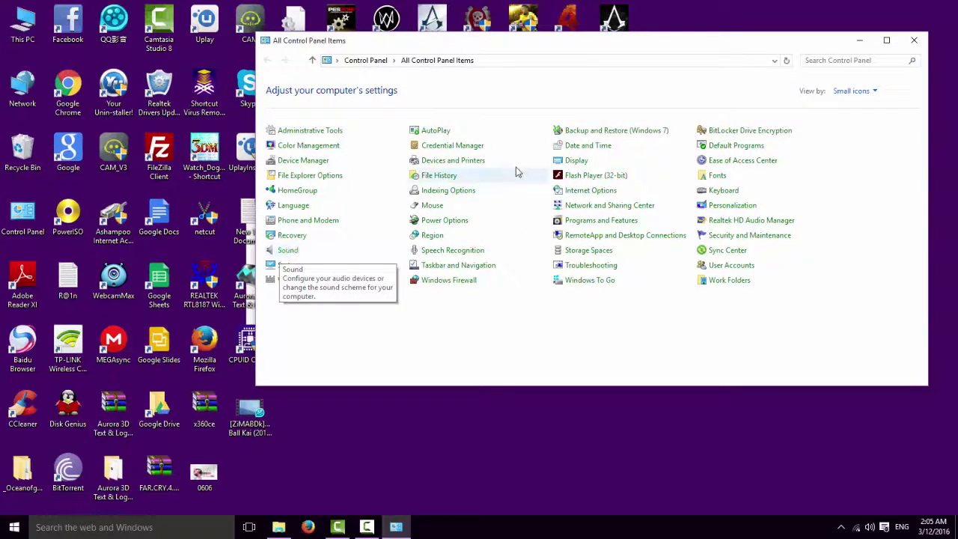
left_click(912, 47)
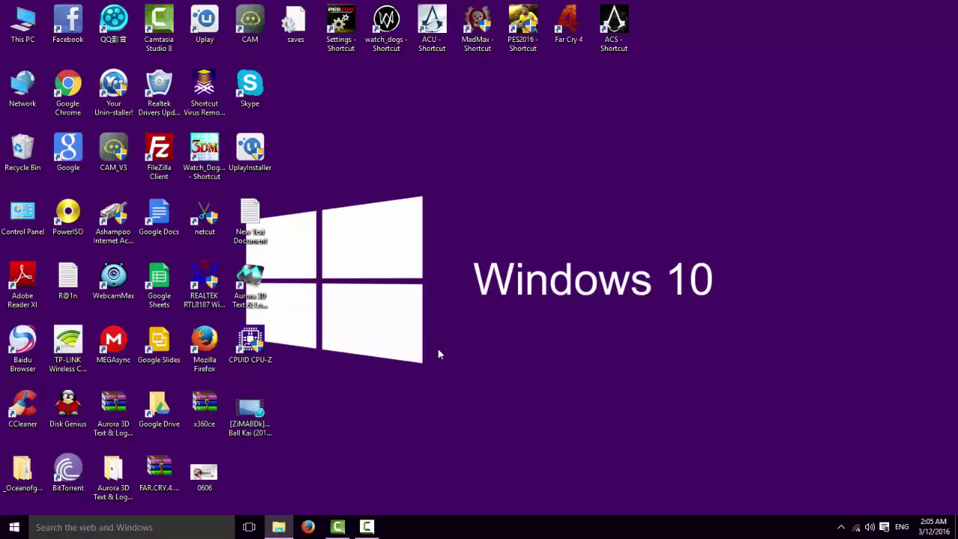
Launch CPU-Z and view the graphics card details.
left_click(252, 350)
double_click(252, 346)
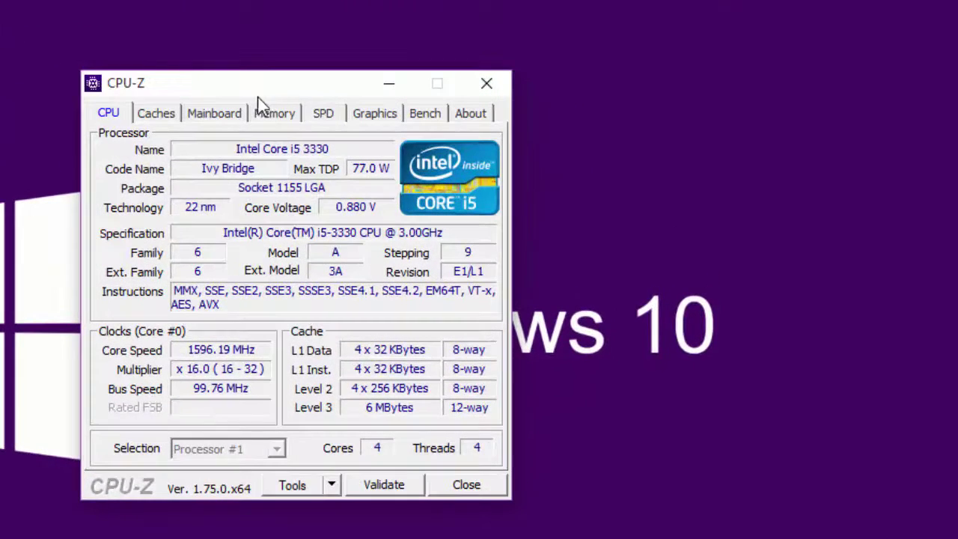
left_click(379, 120)
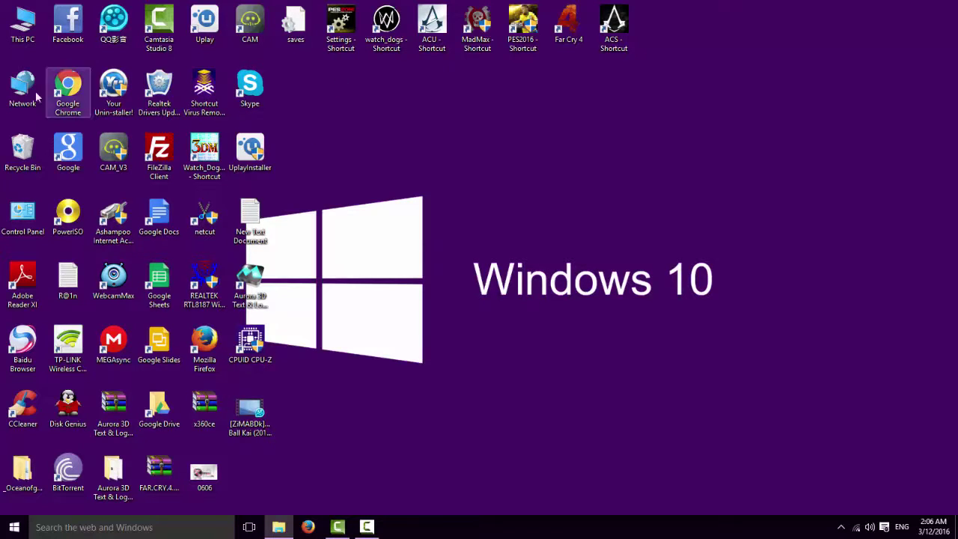
Check the drives in This PC, then install Uplay 15.0.1 to the default folder without launching it.
double_click(12, 37)
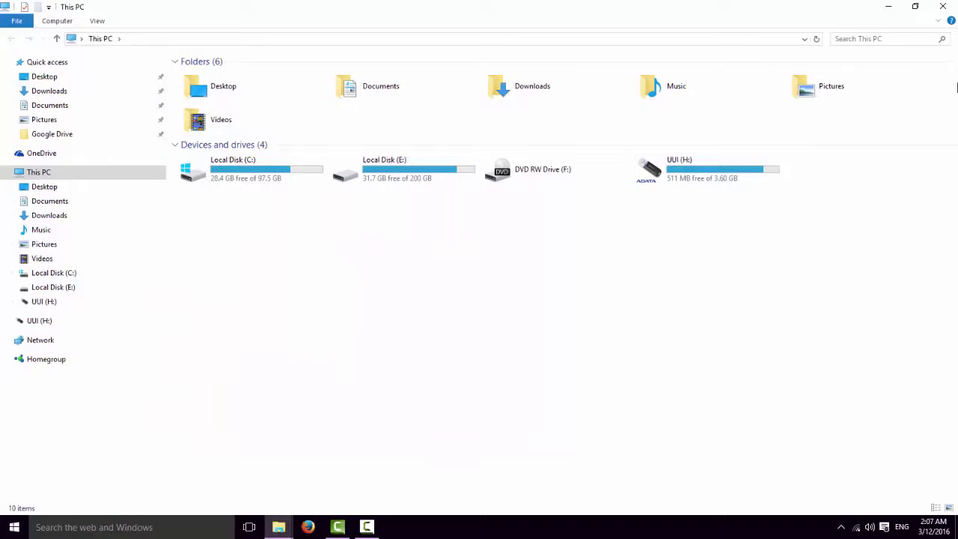
left_click(944, 7)
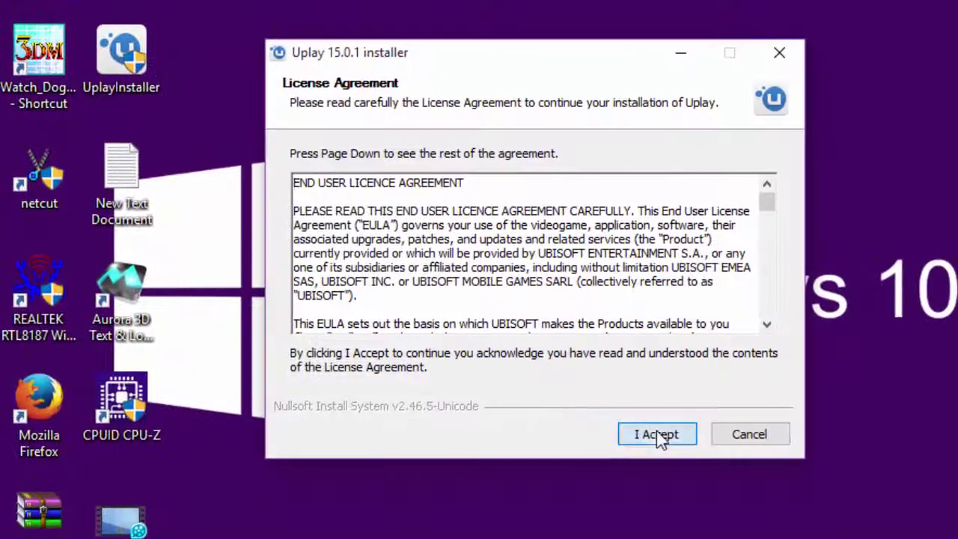
left_click(663, 435)
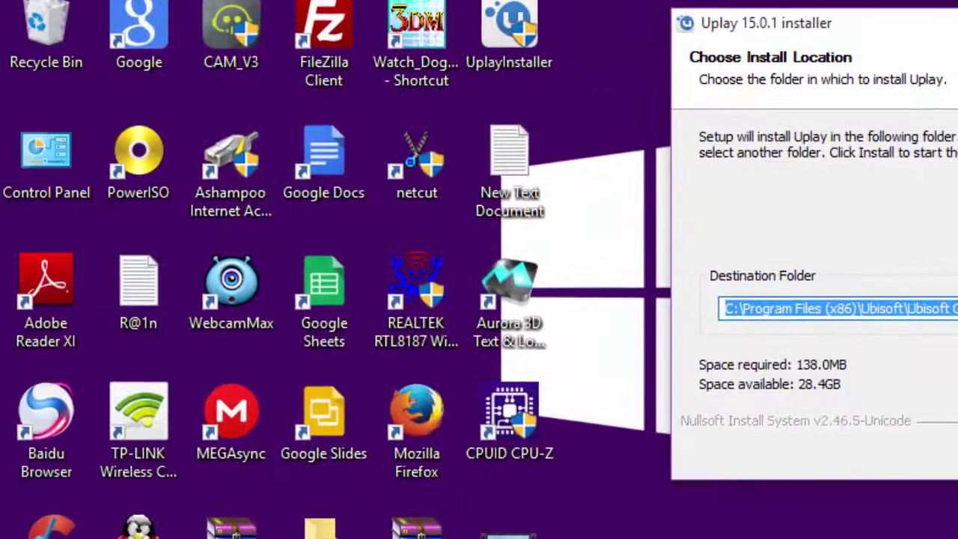
left_click(702, 435)
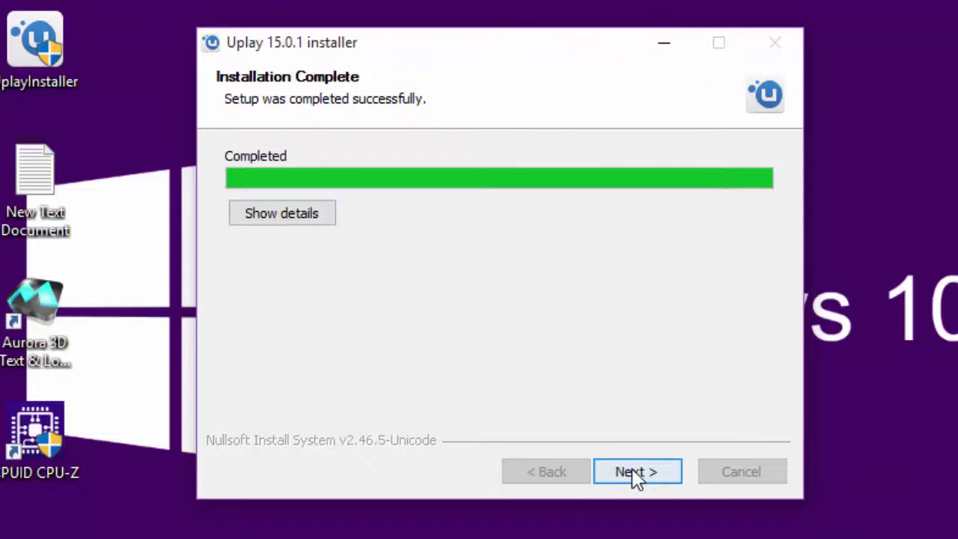
left_click(634, 471)
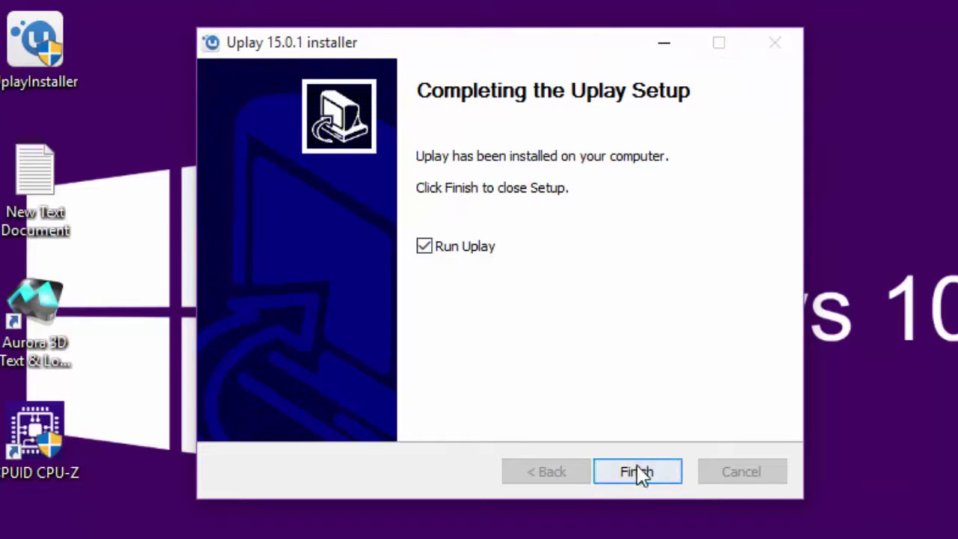
left_click(438, 259)
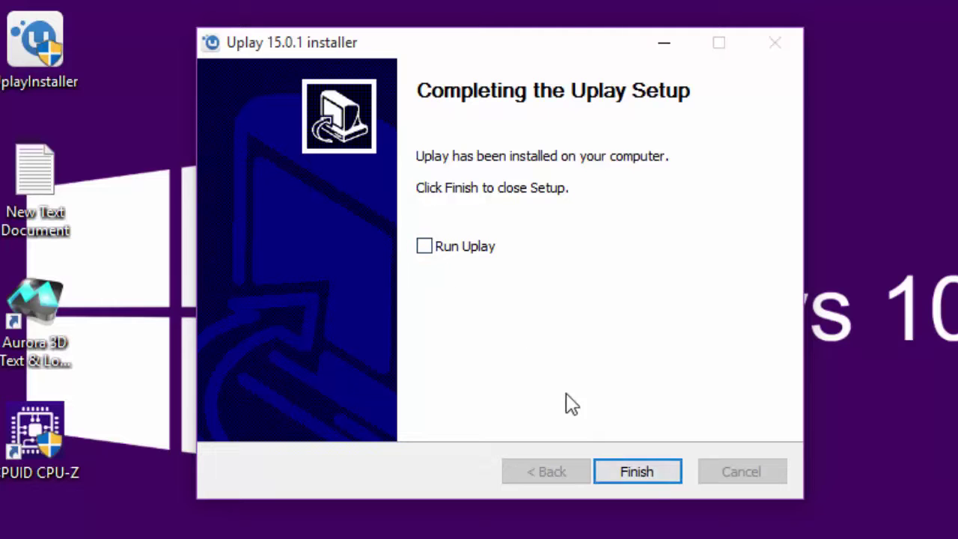
left_click(649, 469)
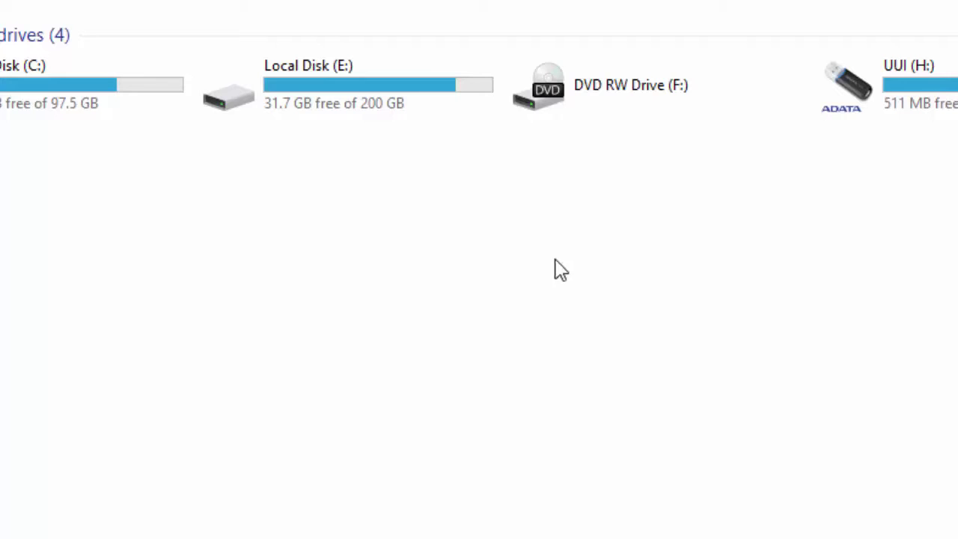
Open the ALL crack and patch for WD GAME folder on drive E: in Details view.
double_click(335, 82)
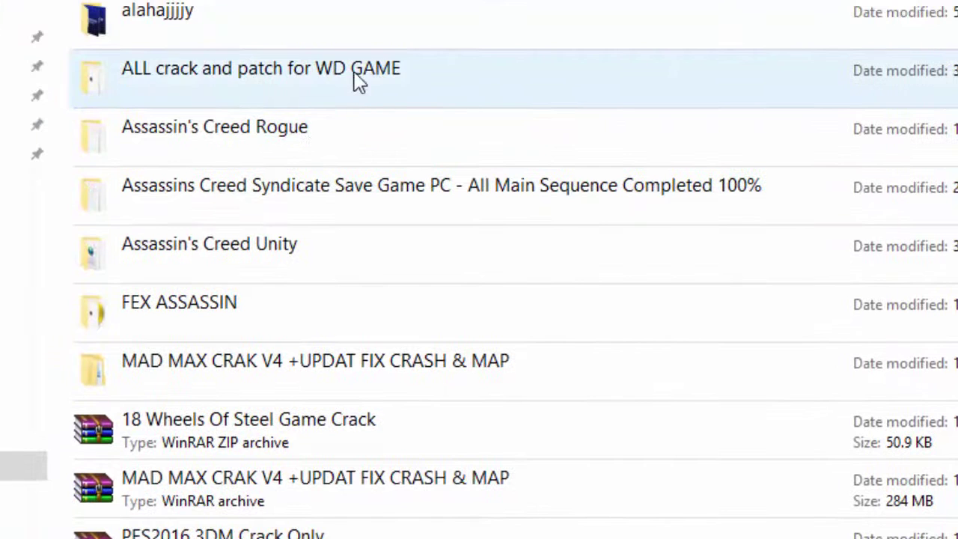
left_click(353, 72)
double_click(354, 72)
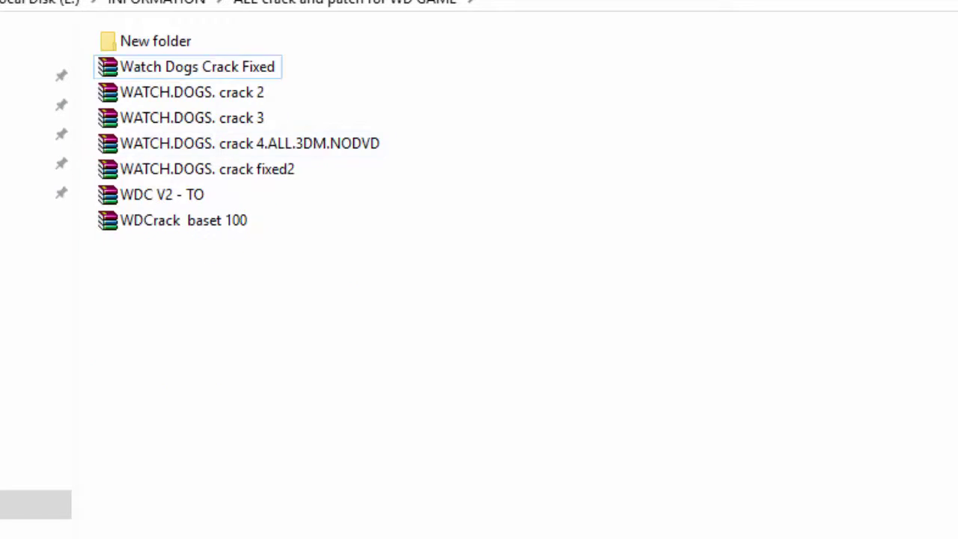
key("alt+v")
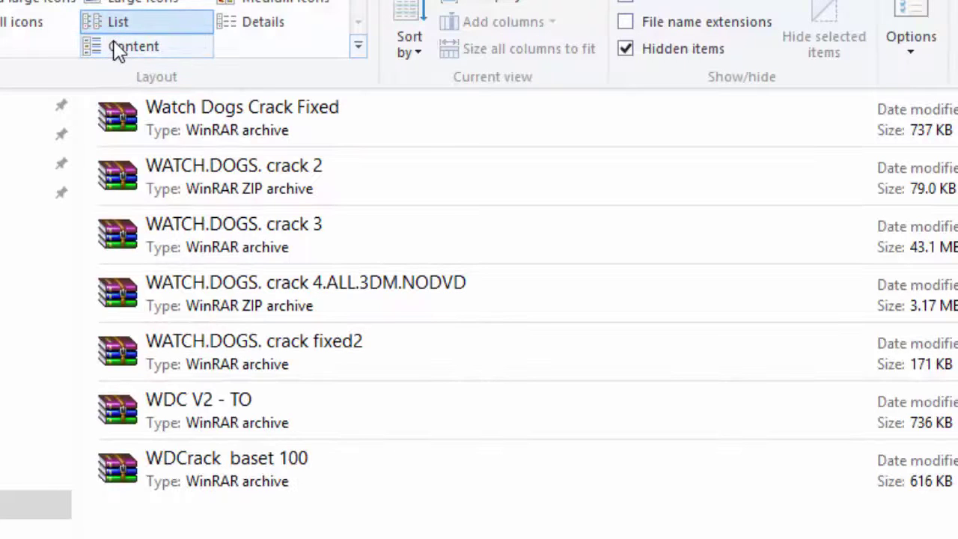
left_click(116, 51)
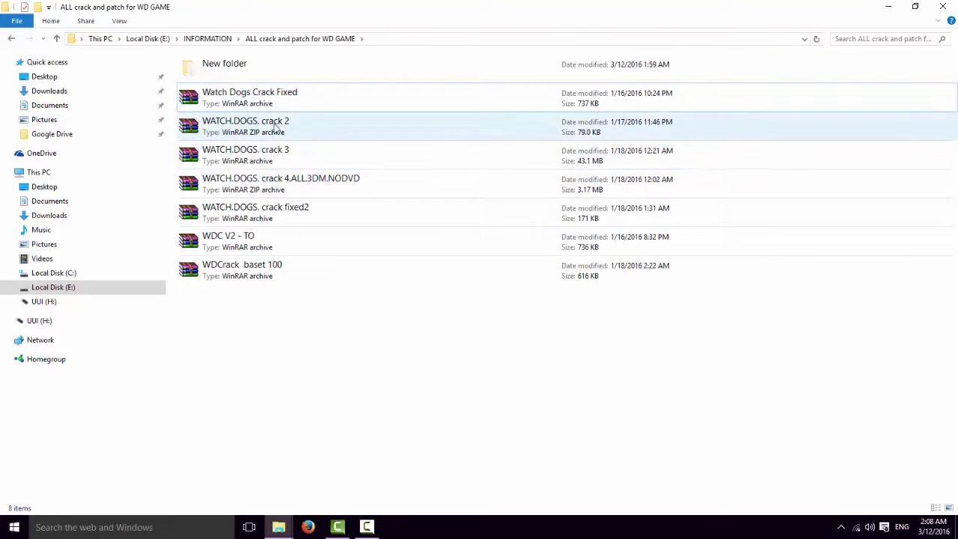
Extract the WATCH.DOGS crack 4.ALL.3DM.NODVD archive and open its Crack\bin folder.
right_click(245, 184)
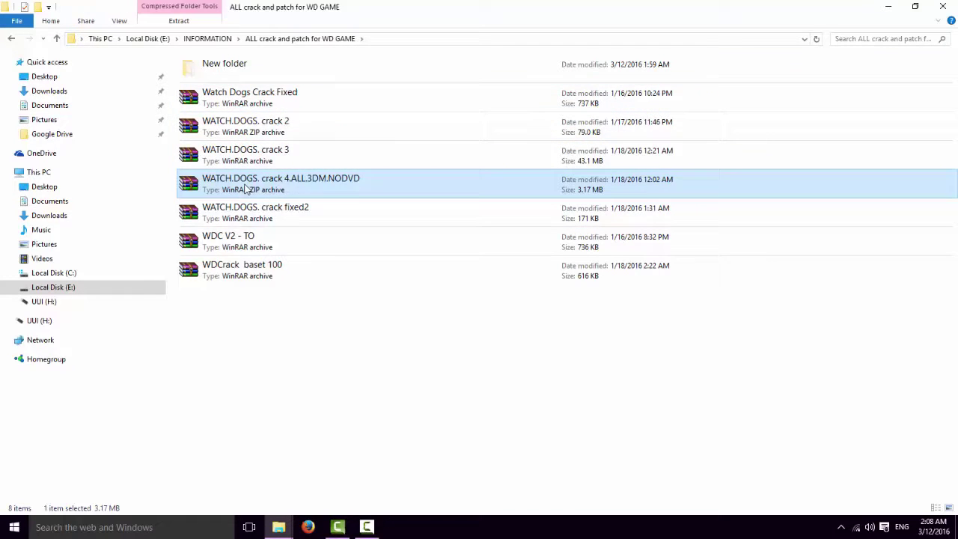
left_click(298, 247)
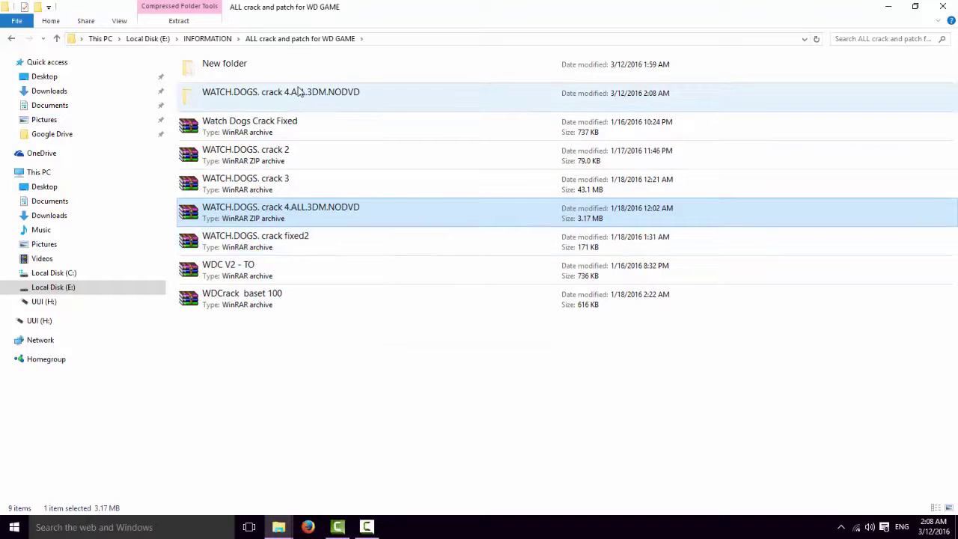
double_click(374, 93)
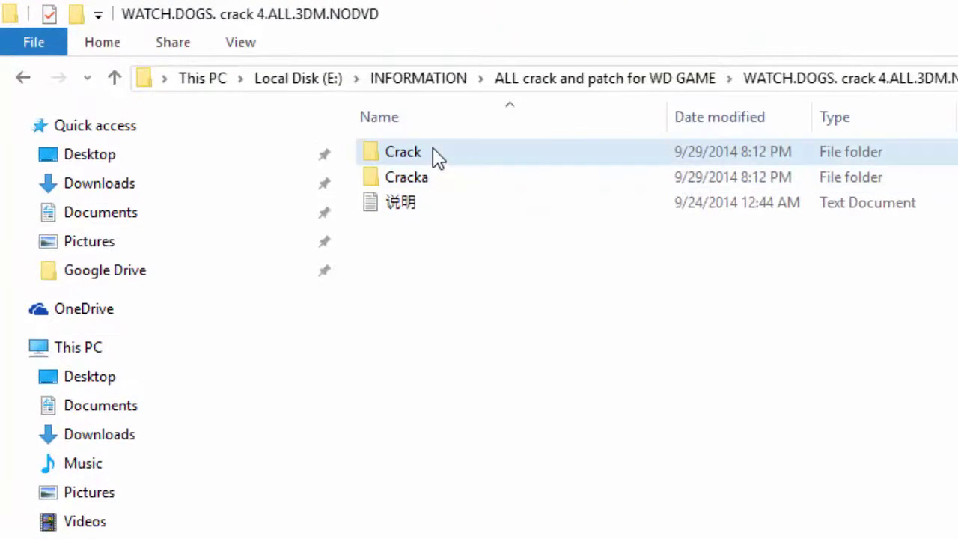
double_click(433, 152)
double_click(433, 152)
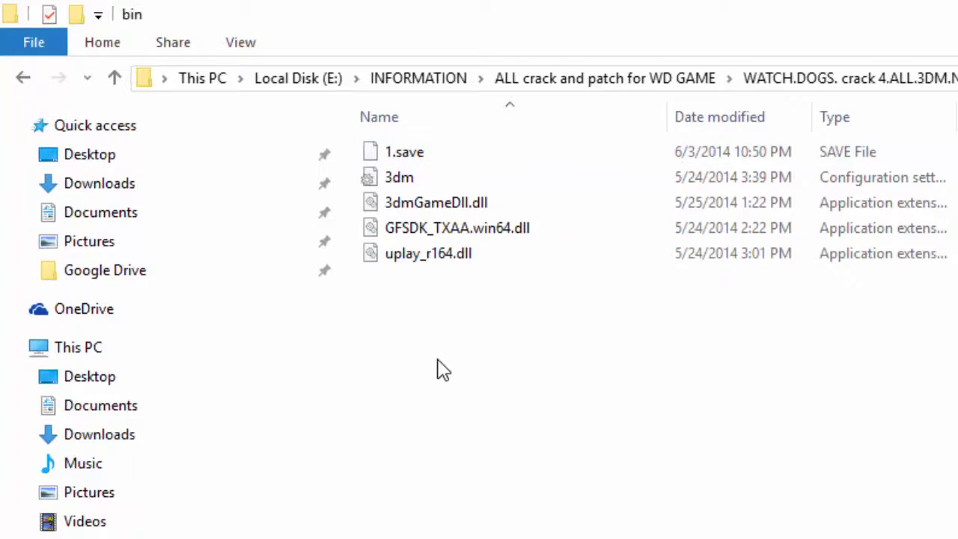
Copy 3dm, 3dmGameDll.dll, GFSDK_TXAA.win64.dll and uplay_r164.dll, leaving out 1.save, then show the desktop.
left_click_drag(438, 359, 375, 187)
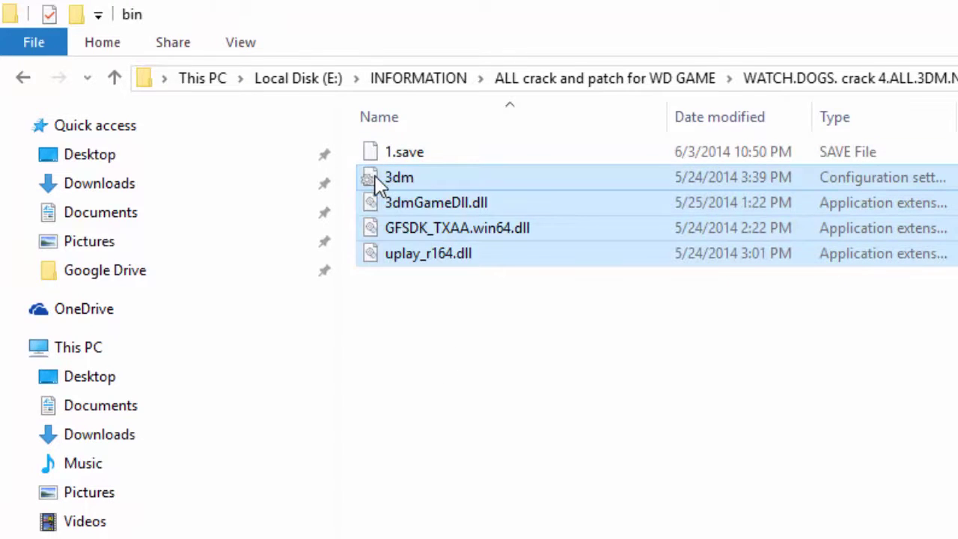
left_click(409, 154, "ctrl")
left_click(421, 159, "ctrl")
right_click(443, 226)
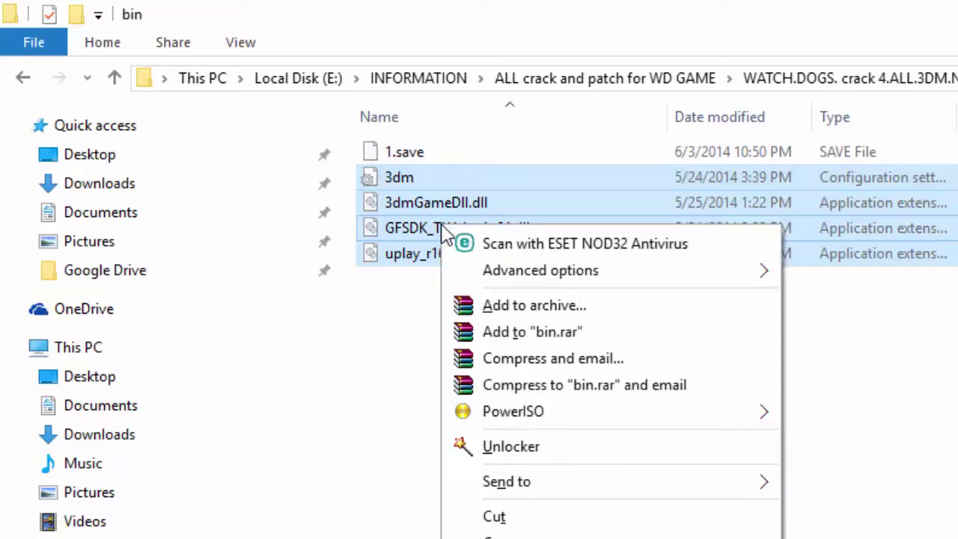
left_click(513, 537)
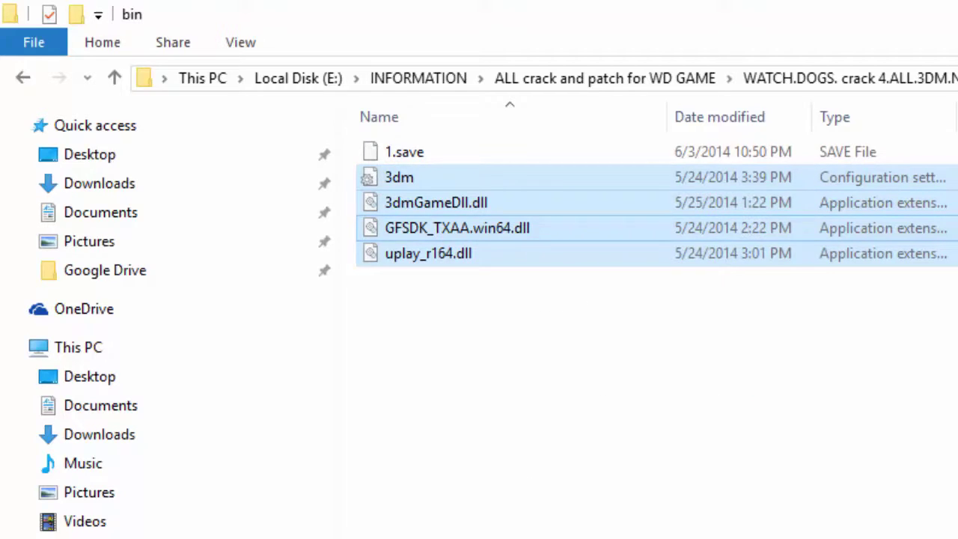
key("super+d")
Open the watch_dogs shortcut's file location and paste the copied crack files there, replacing the originals.
right_click(779, 66)
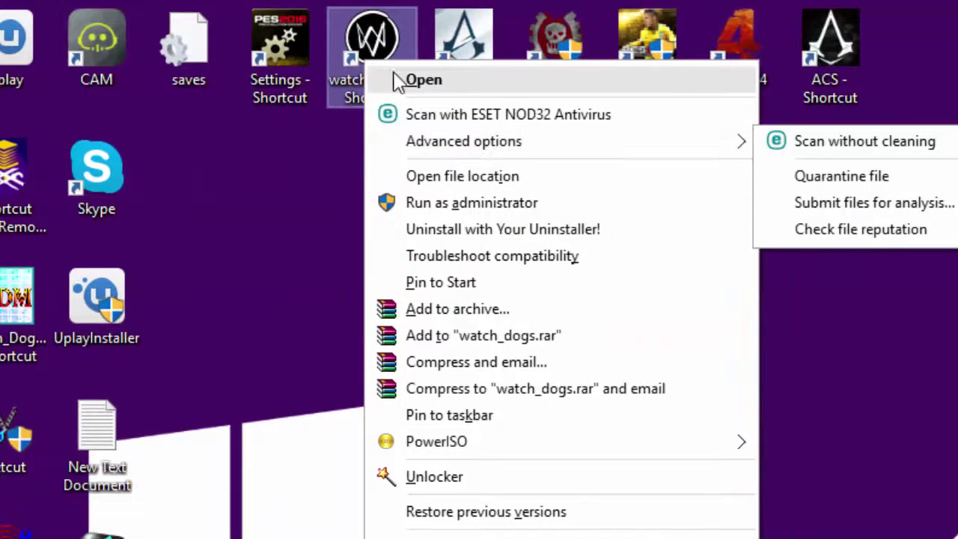
right_click(380, 32)
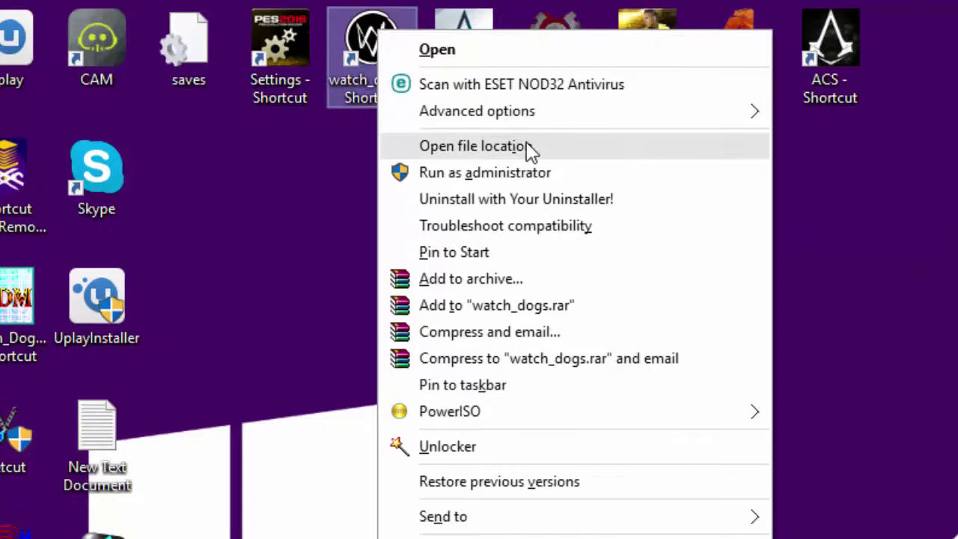
left_click(526, 145)
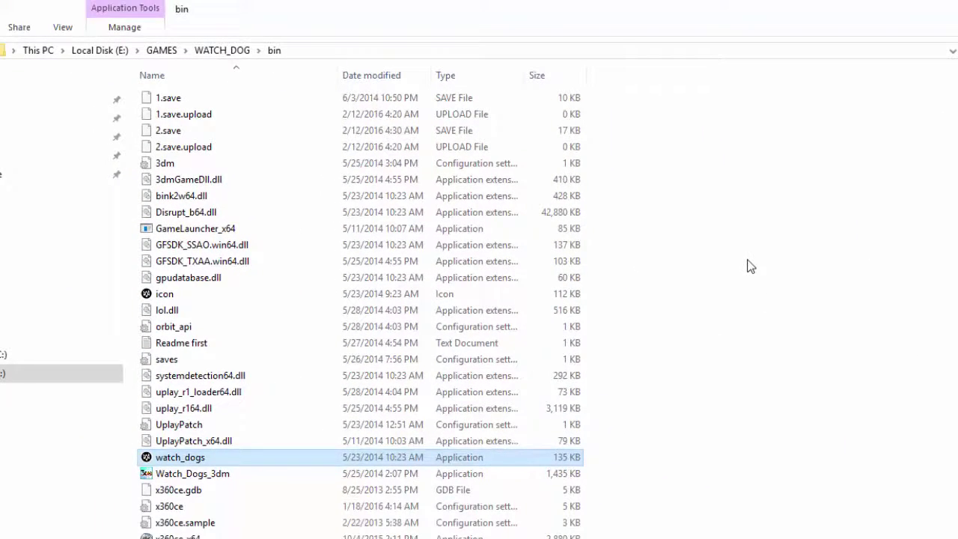
right_click(751, 267)
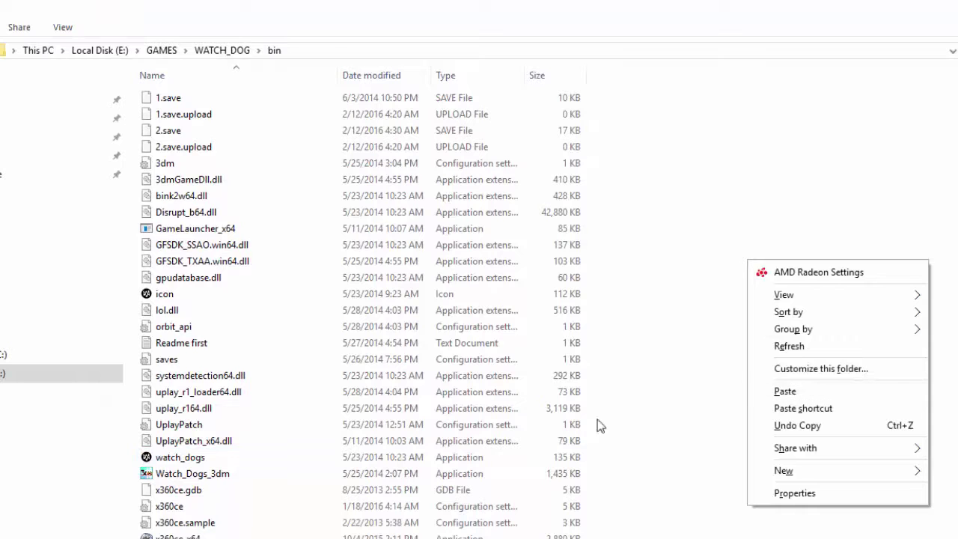
left_click(797, 393)
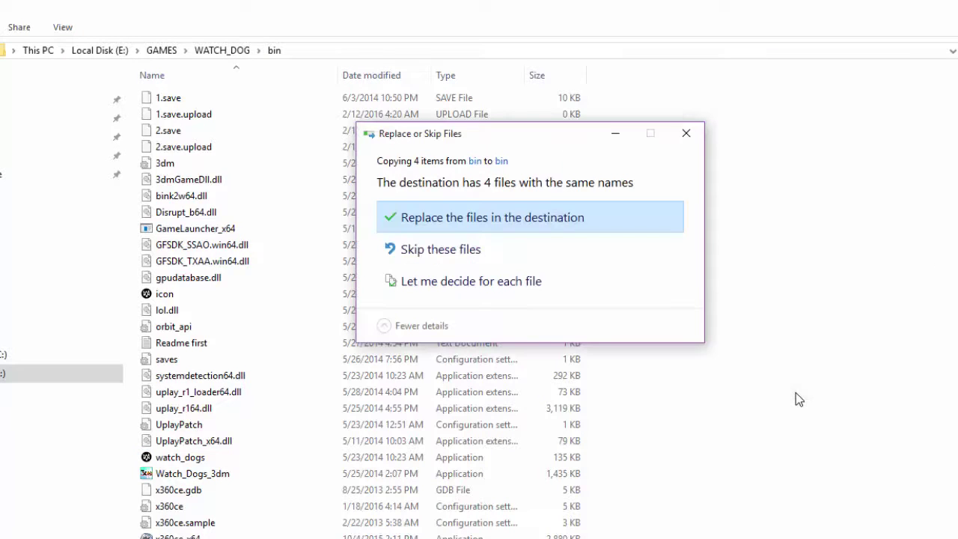
left_click(582, 211)
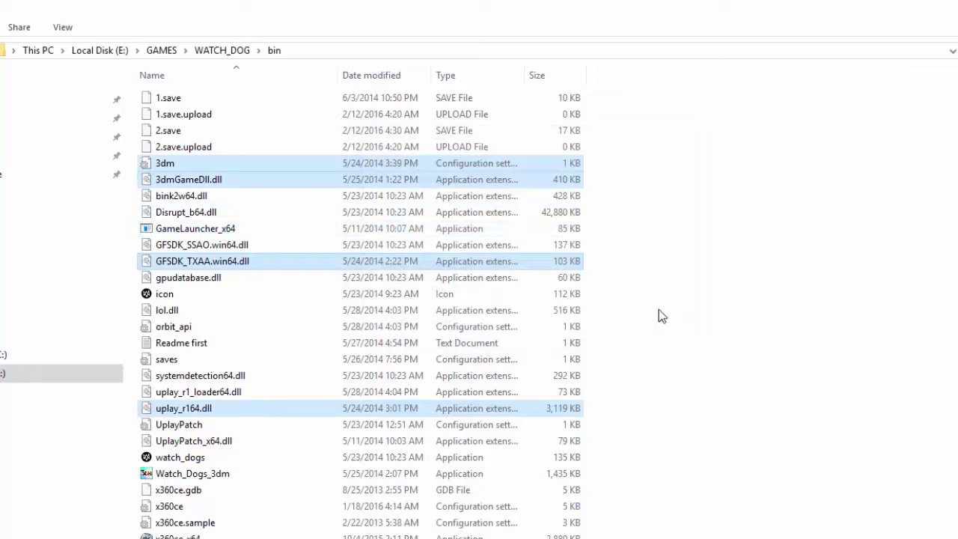
Launch watch_dogs, then dismiss the Game Bar tip and the 'Error 0 checking DLL signature!' dialog.
left_click(210, 456)
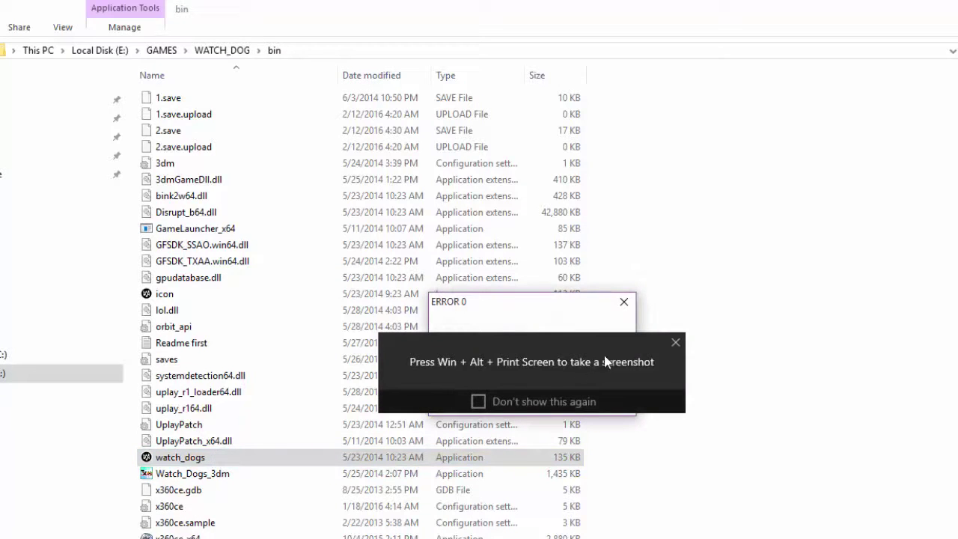
left_click(676, 346)
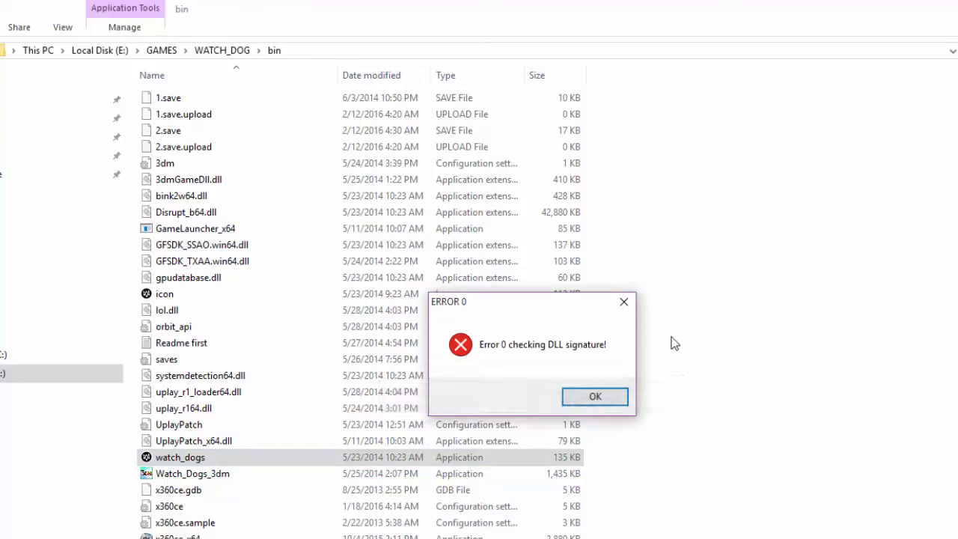
left_click(625, 304)
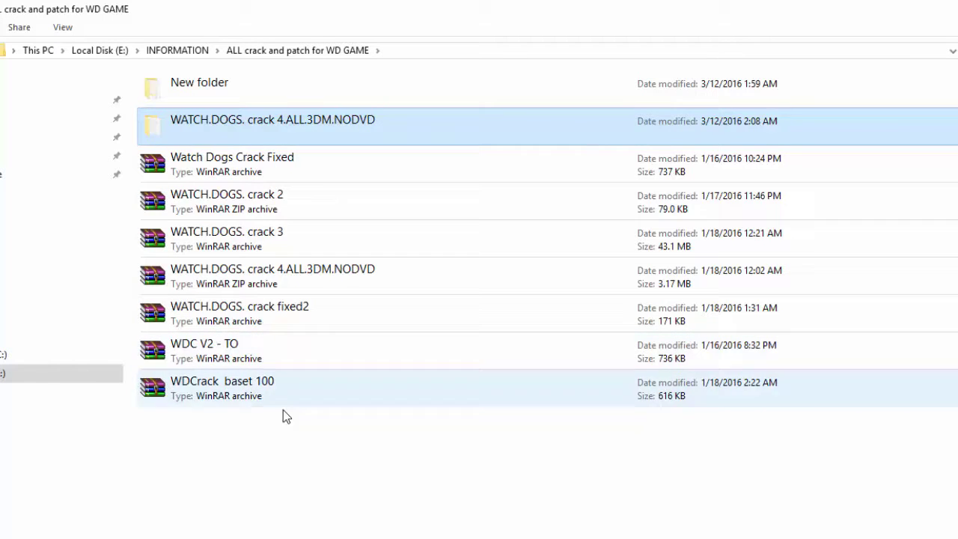
Extract WDCrack baset 100 into its own folder and open its Crack\bin folder.
left_click(278, 391)
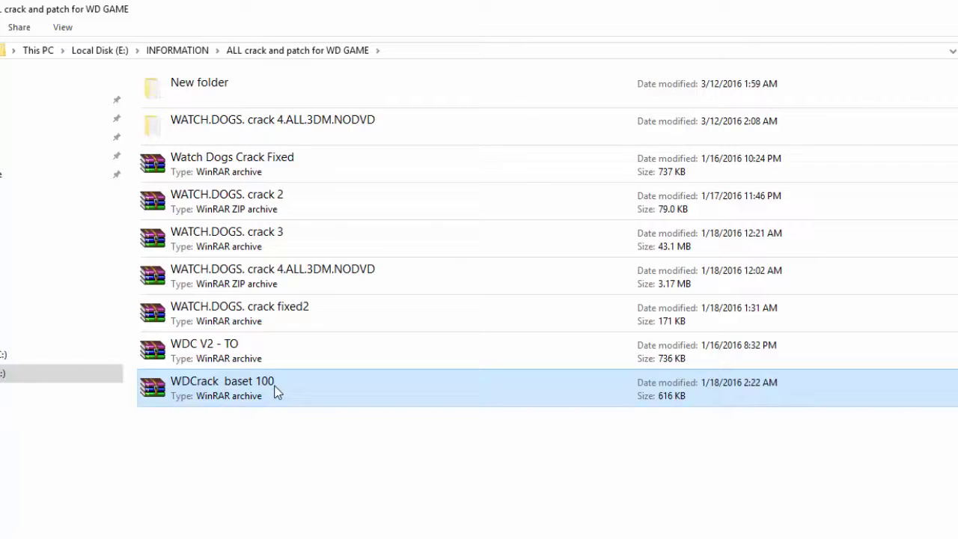
right_click(249, 388)
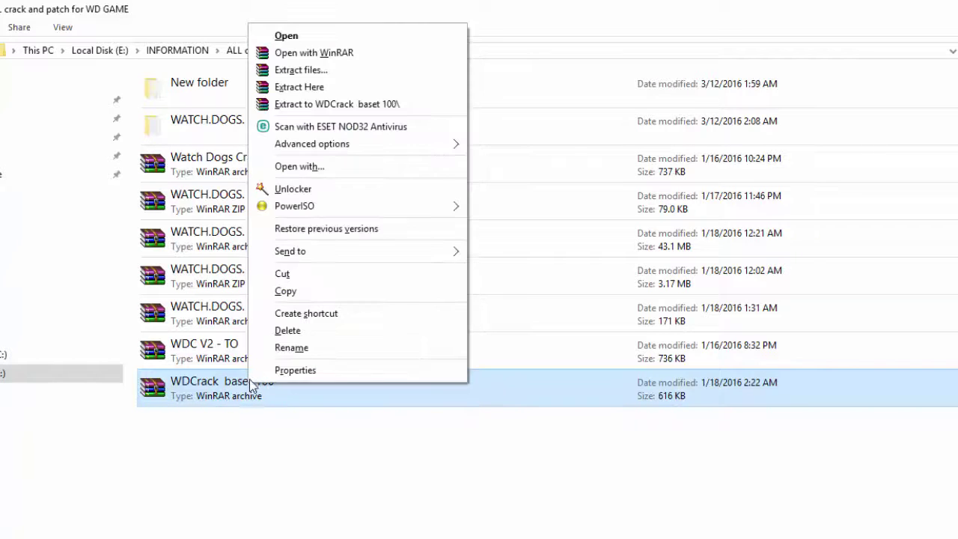
left_click(306, 106)
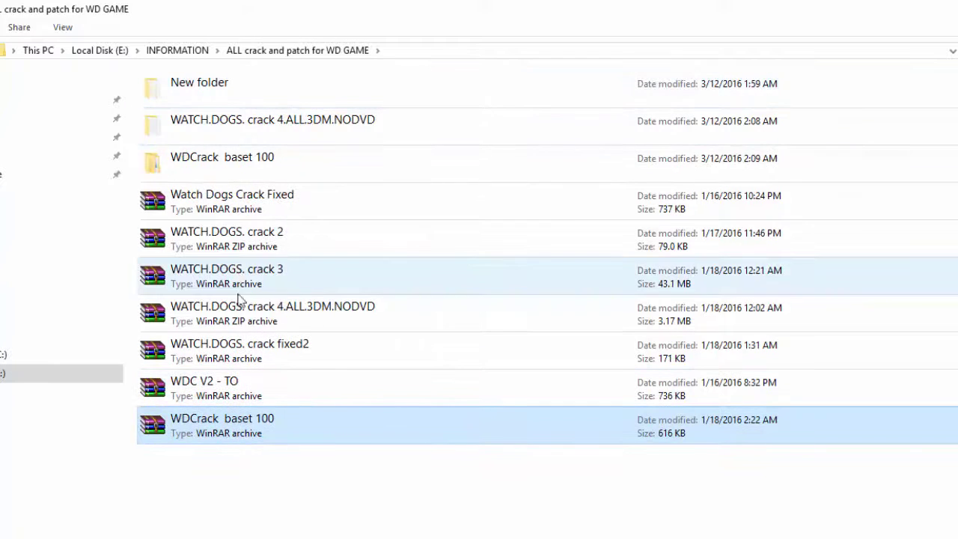
double_click(234, 154)
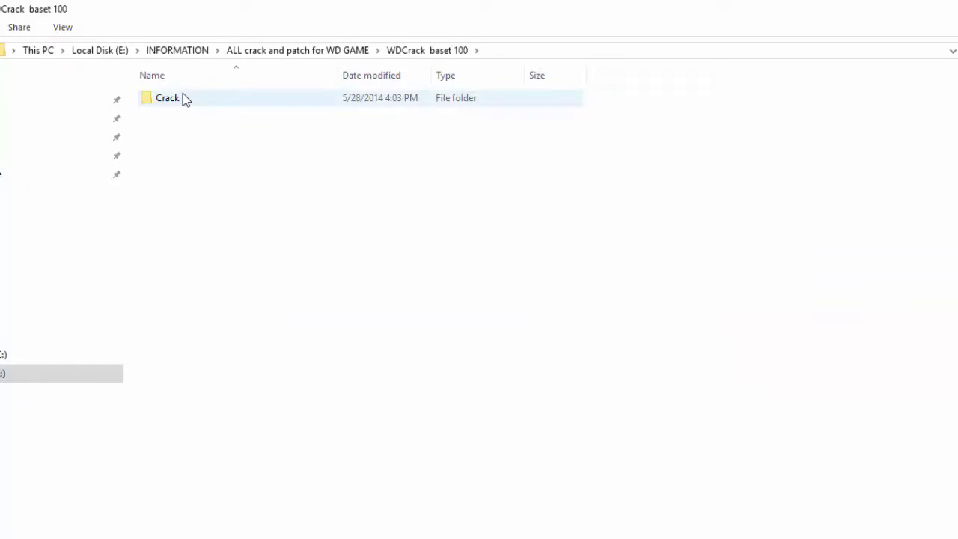
double_click(182, 97)
double_click(184, 100)
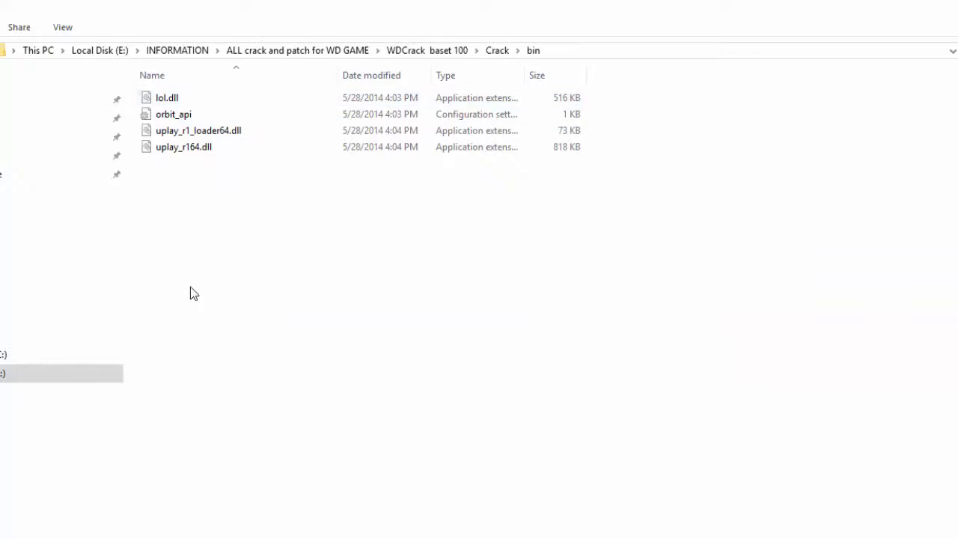
Copy lol.dll, orbit_api, uplay_r1_loader64.dll and uplay_r164.dll, then switch away from the window.
left_click_drag(190, 288, 161, 98)
right_click(161, 97)
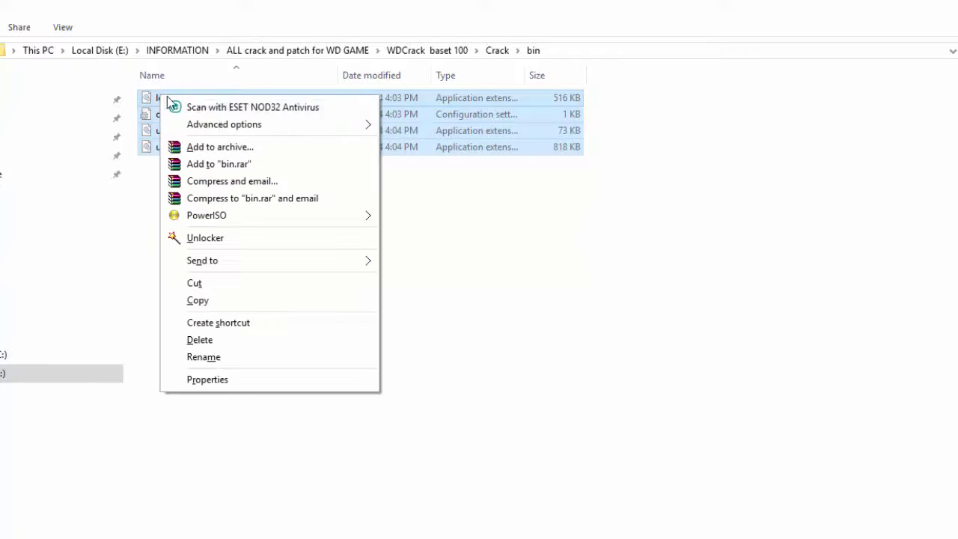
left_click(226, 300)
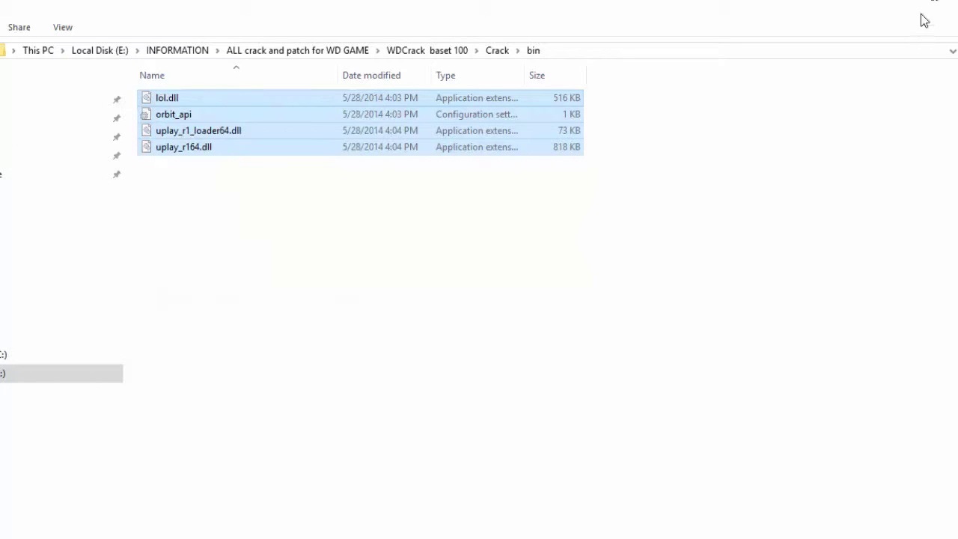
key("alt+Tab")
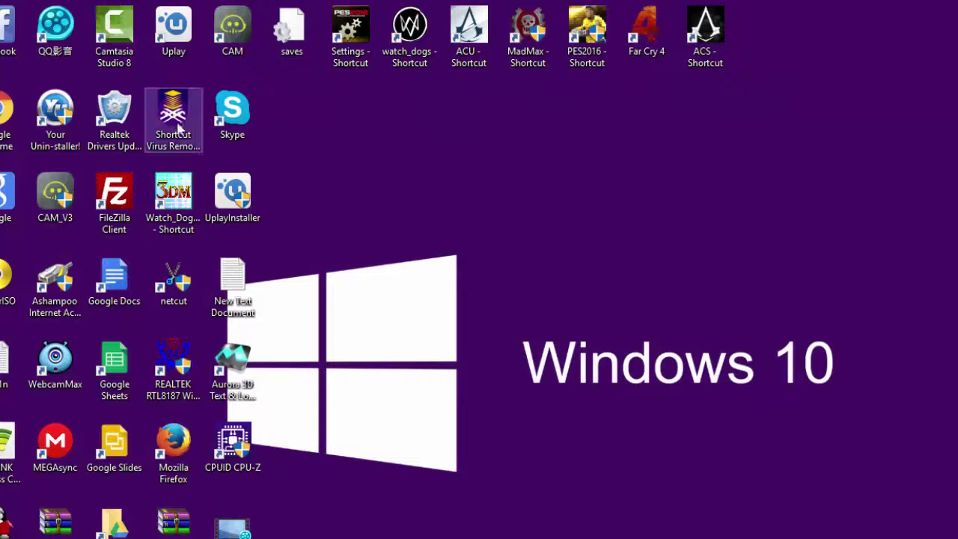
Paste the WDCrack files into the game's maximized bin folder, replacing originals, and launch watch_dogs.
right_click(408, 54)
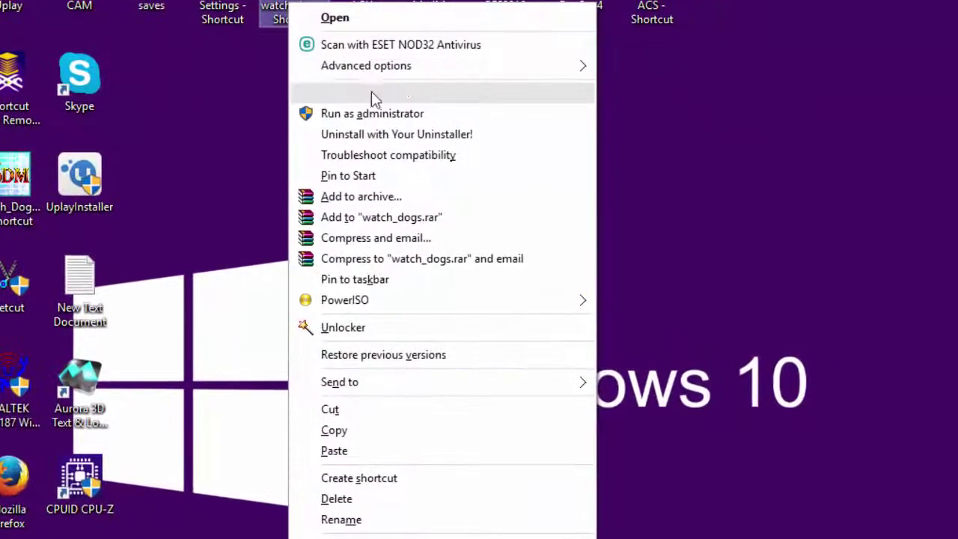
left_click(373, 95)
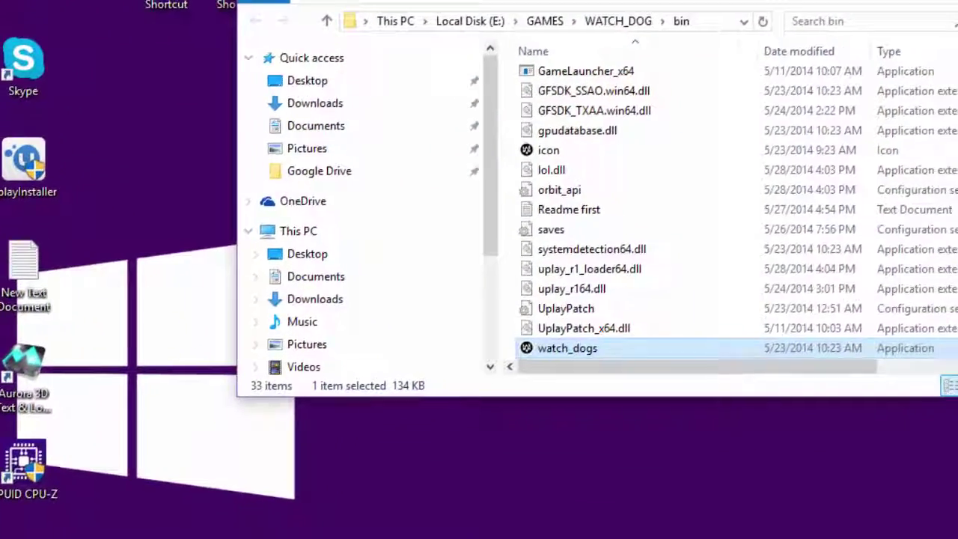
key("super+Up")
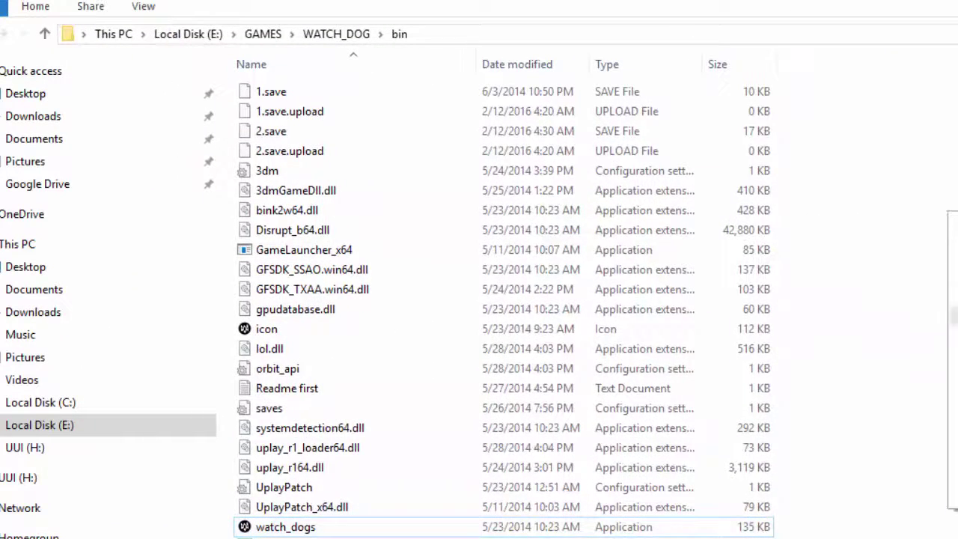
key("ctrl+v")
left_click(717, 238)
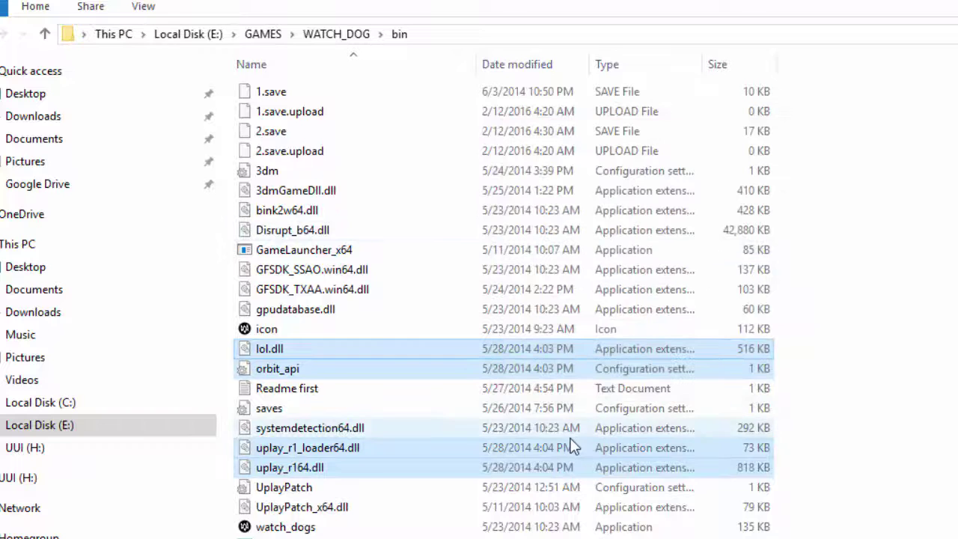
left_click(318, 528)
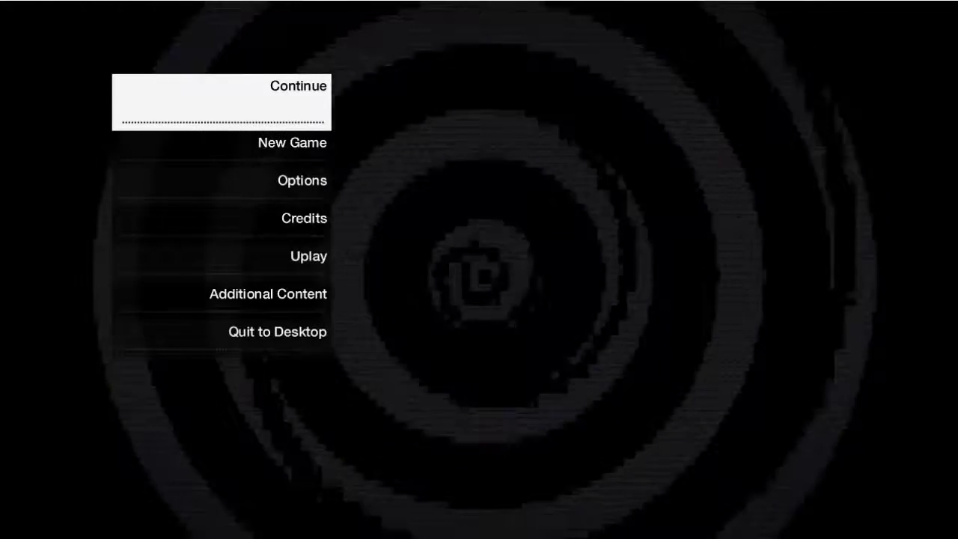
key("Return")
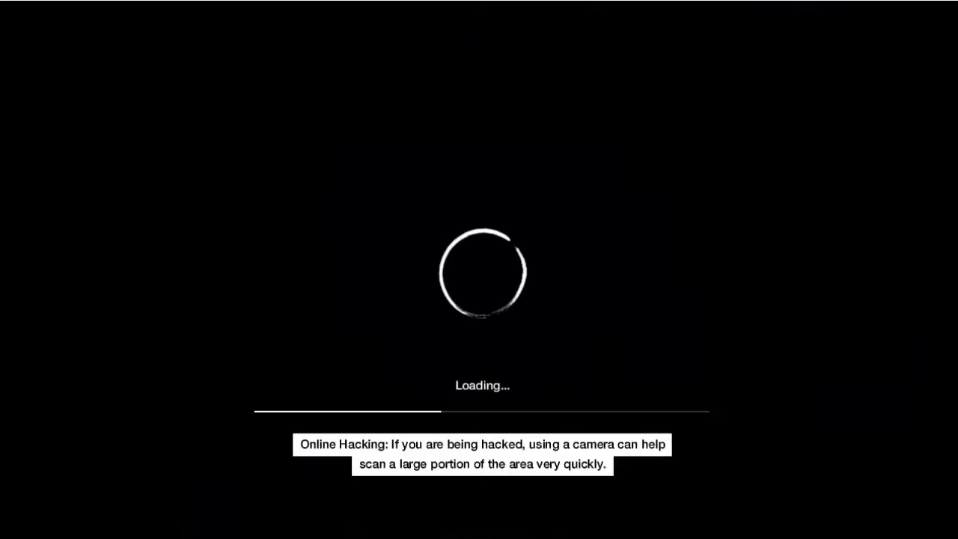